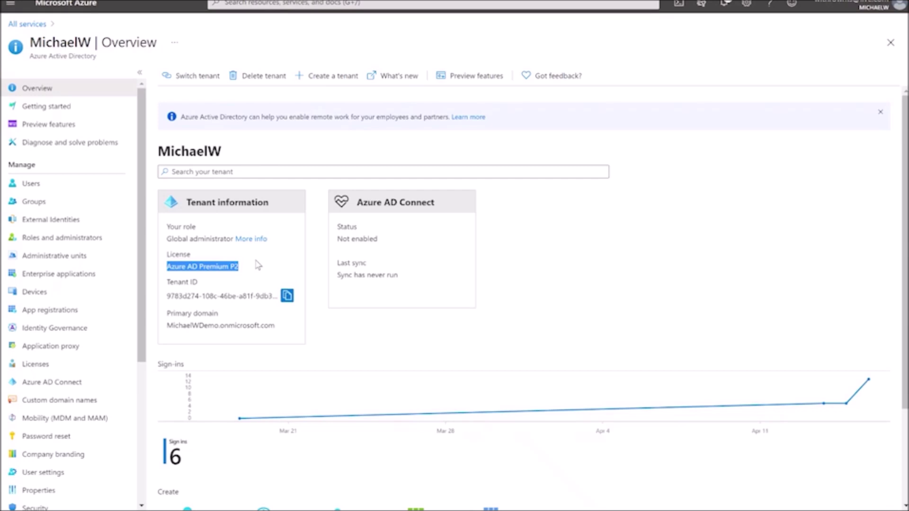
Open the demo group in Azure Active Directory and examine its properties and members
left_click(277, 3)
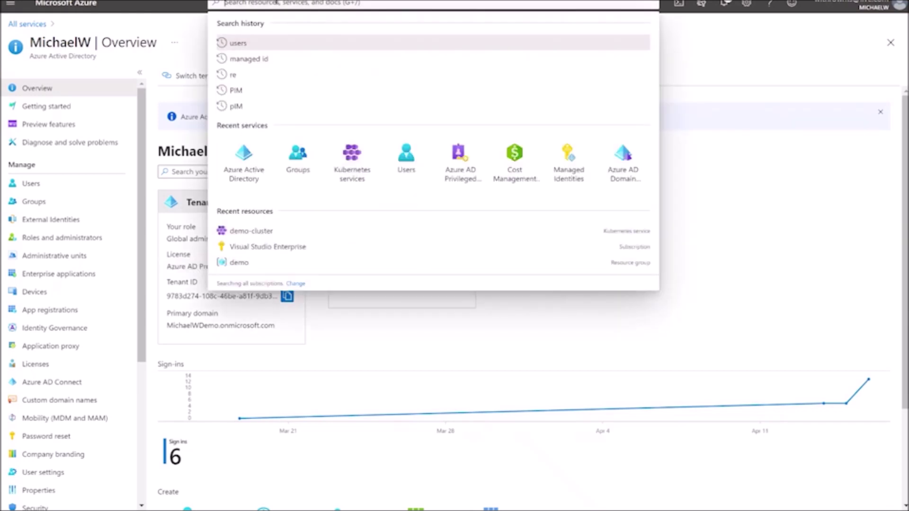
left_click(294, 163)
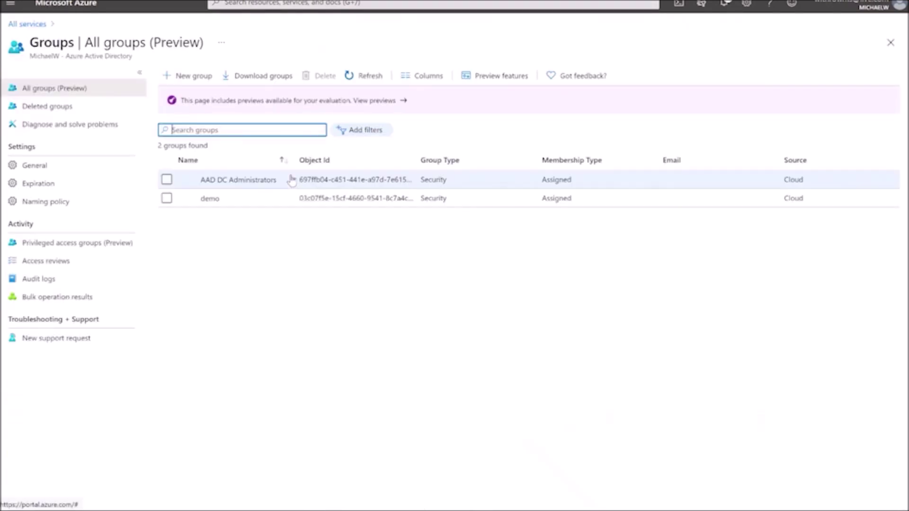
left_click(212, 201)
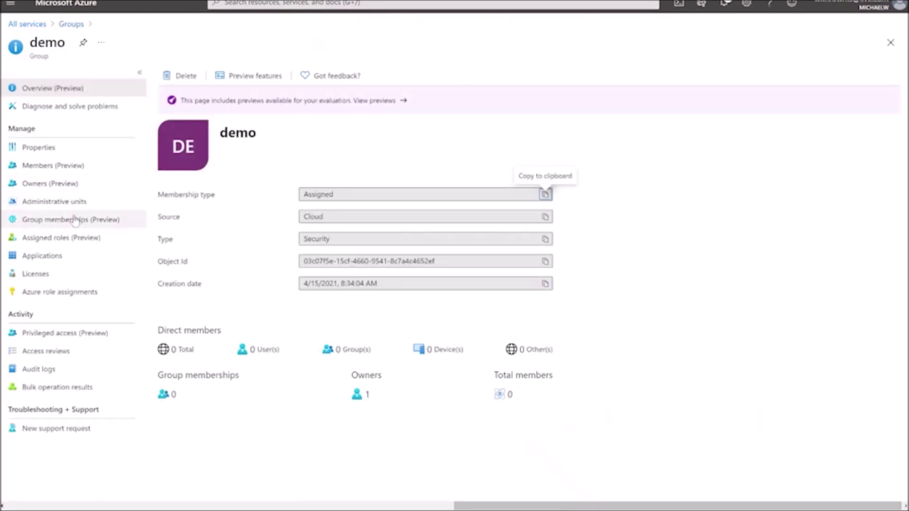
left_click(24, 148)
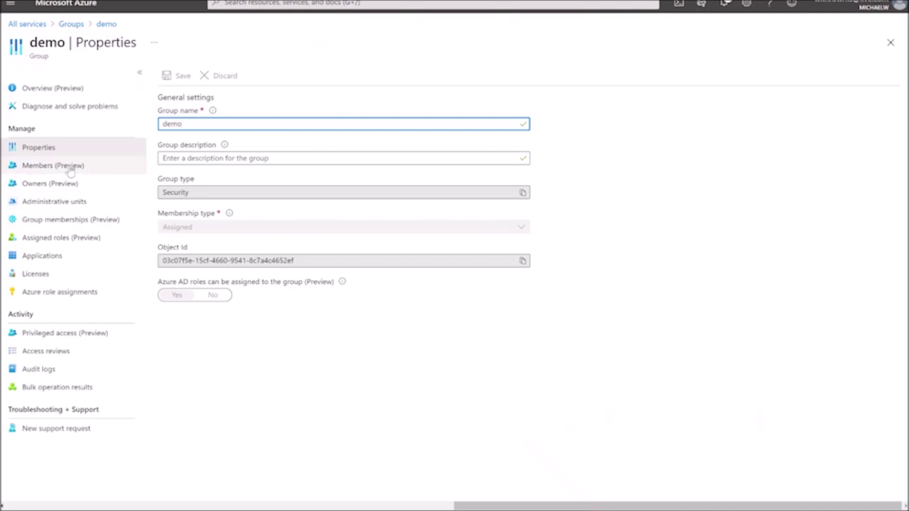
left_click(73, 166)
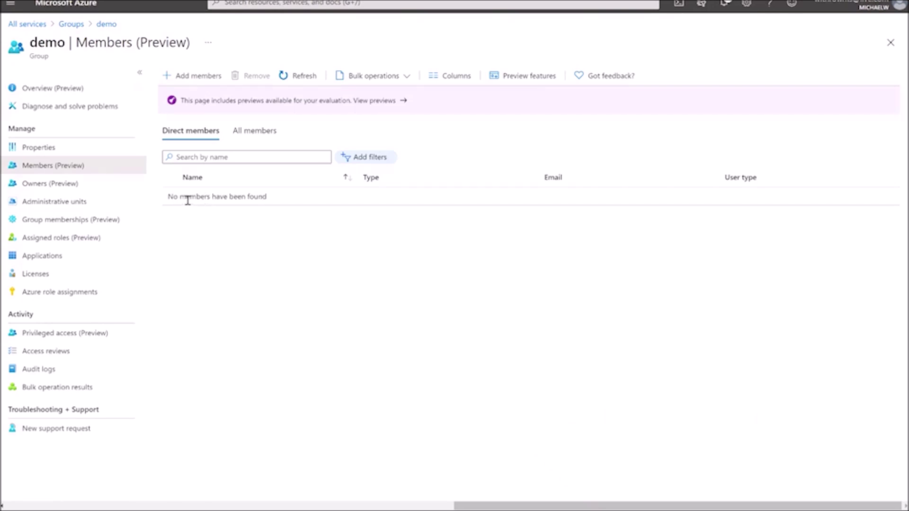
Start a new security group and allow Azure AD roles to be assigned to it
left_click(71, 25)
left_click(192, 76)
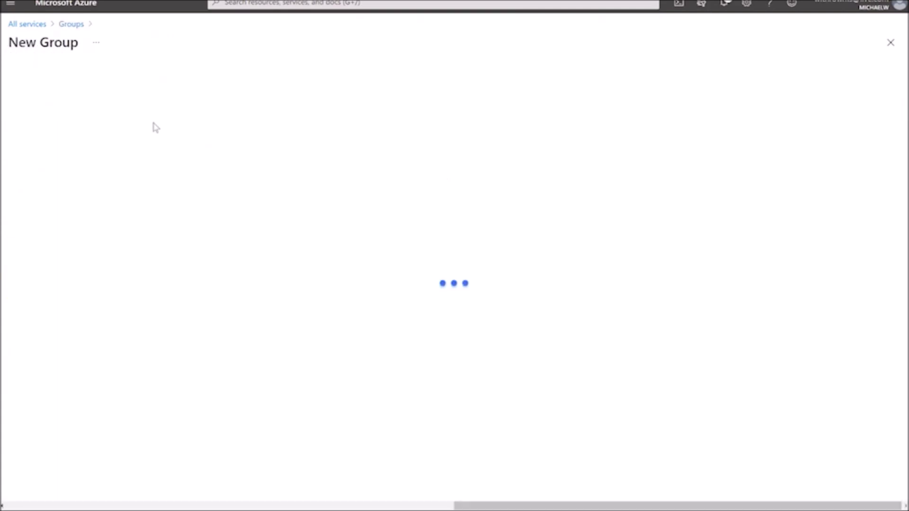
left_click(38, 198)
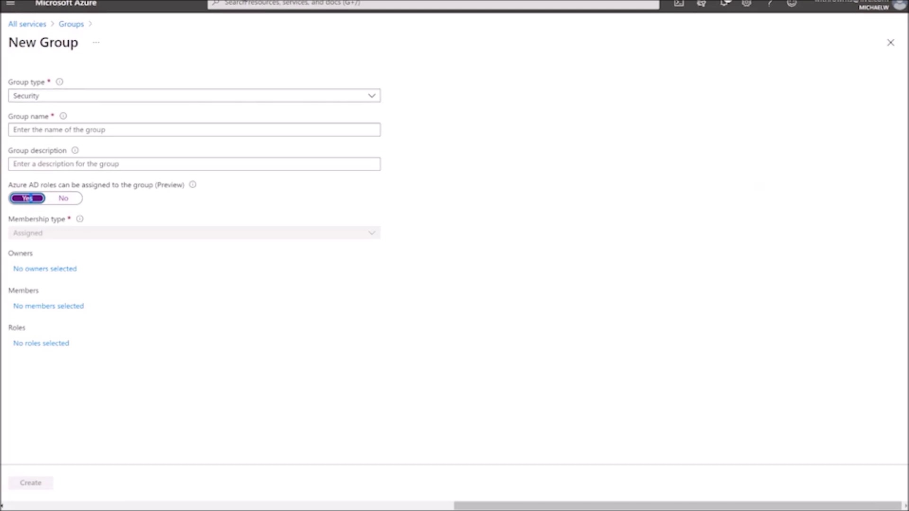
Open demo-cluster in Kubernetes services and check its Azure AD integration setting on the overview
left_click(248, 4)
left_click(353, 161)
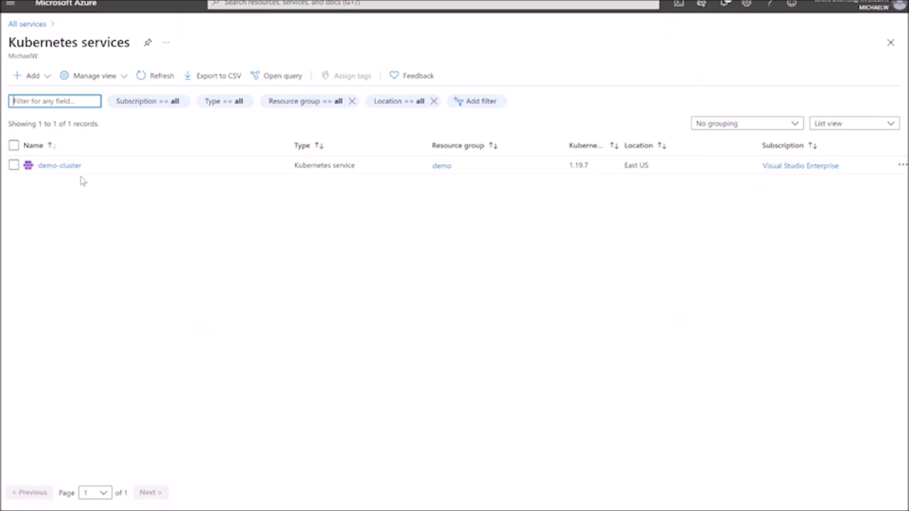
left_click(72, 167)
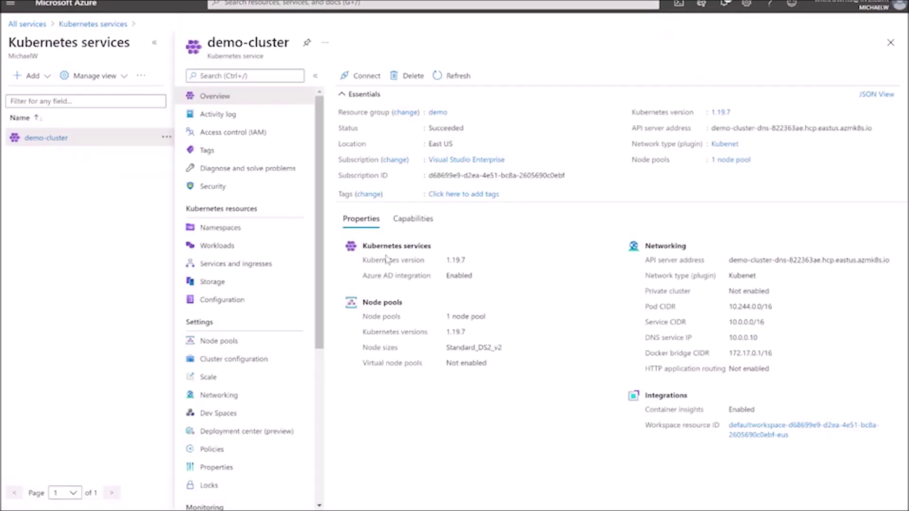
left_click_drag(446, 282, 483, 283)
Return to the demo group and examine its member list
left_click(244, 5)
left_click(295, 156)
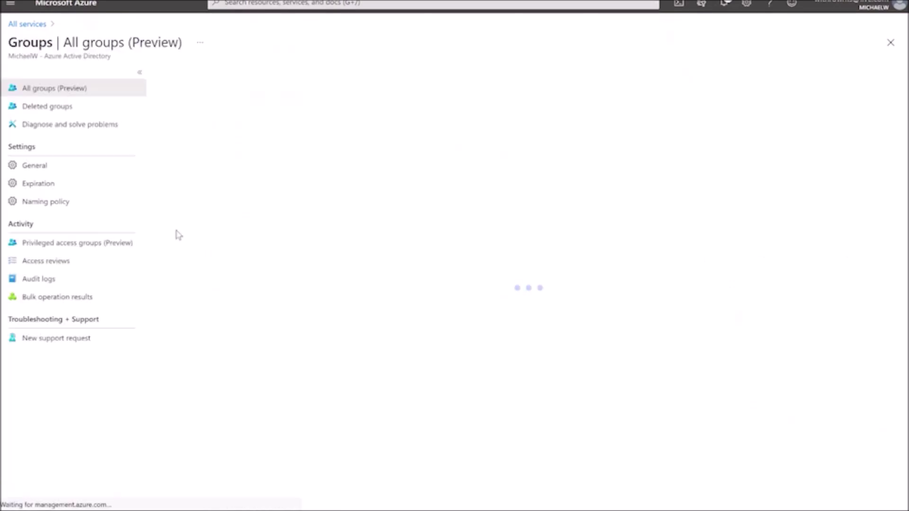
left_click(215, 207)
left_click(57, 165)
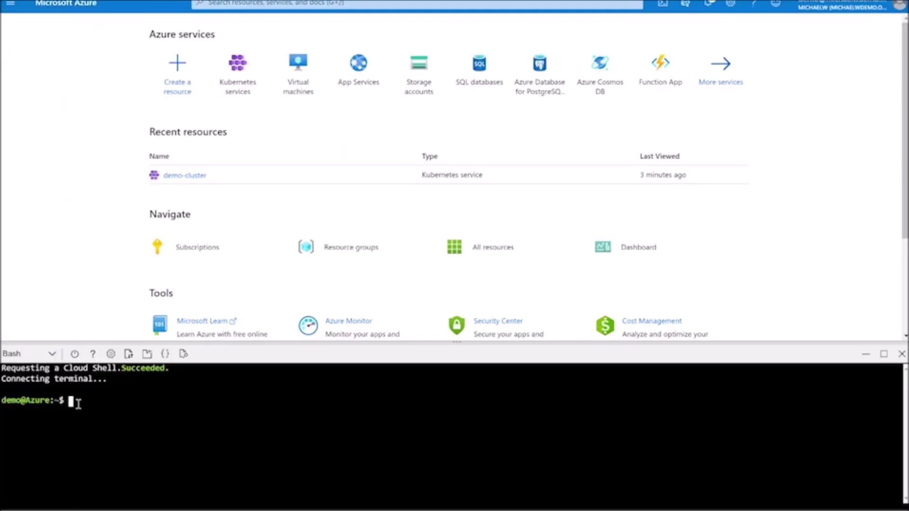
Run "kubectl get nodes" in the demo account's Cloud Shell and examine the response
type("kubectl get nodes")
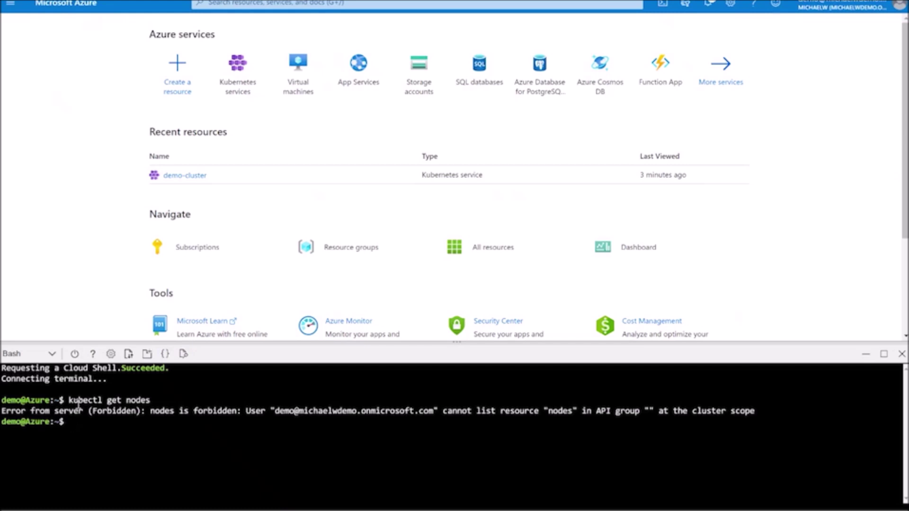
left_click_drag(158, 410, 756, 411)
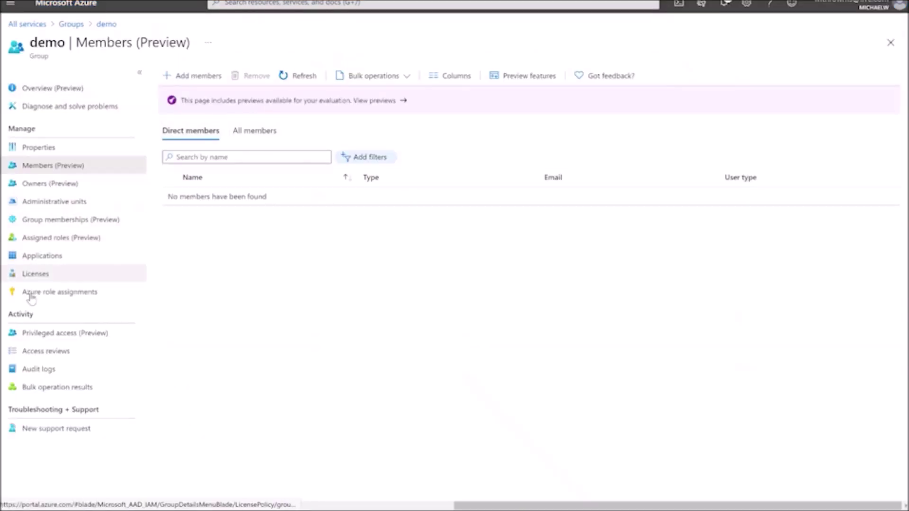
Add a privileged access assignment to the demo group with the Member role and the demo user as selected member
left_click(56, 333)
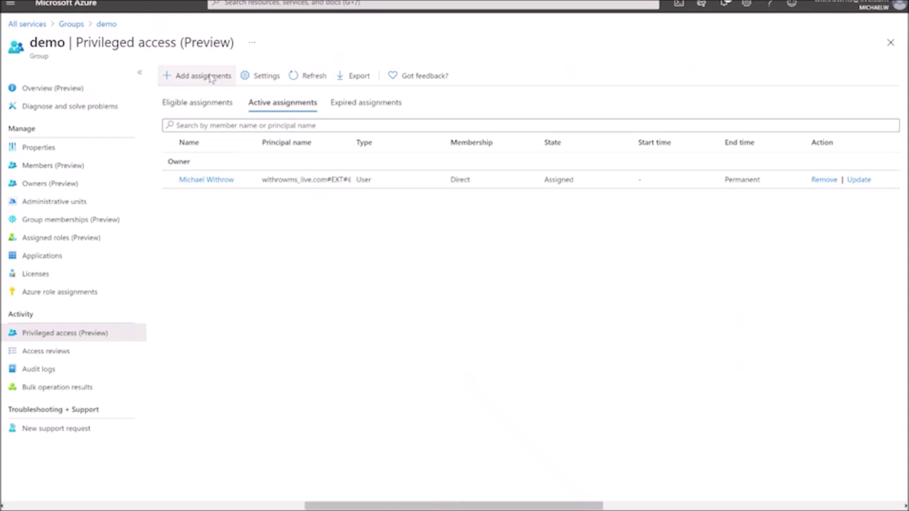
left_click(211, 79)
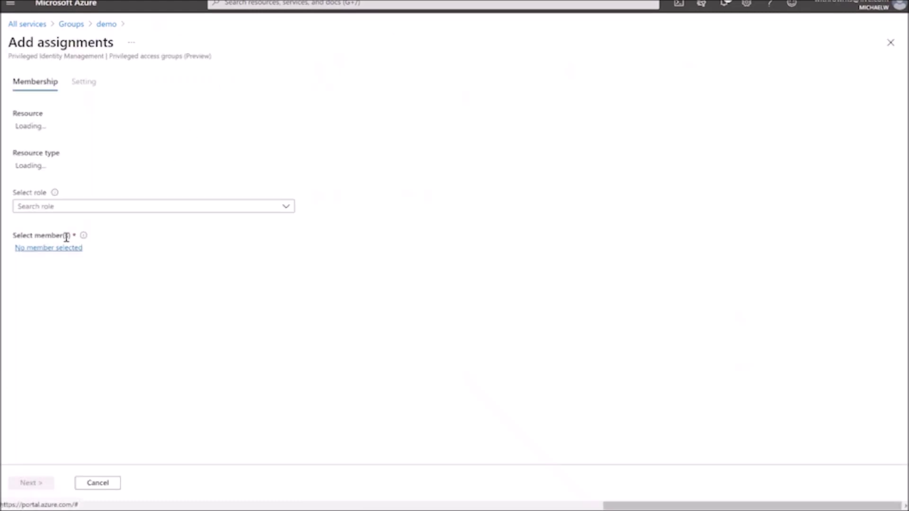
left_click(55, 248)
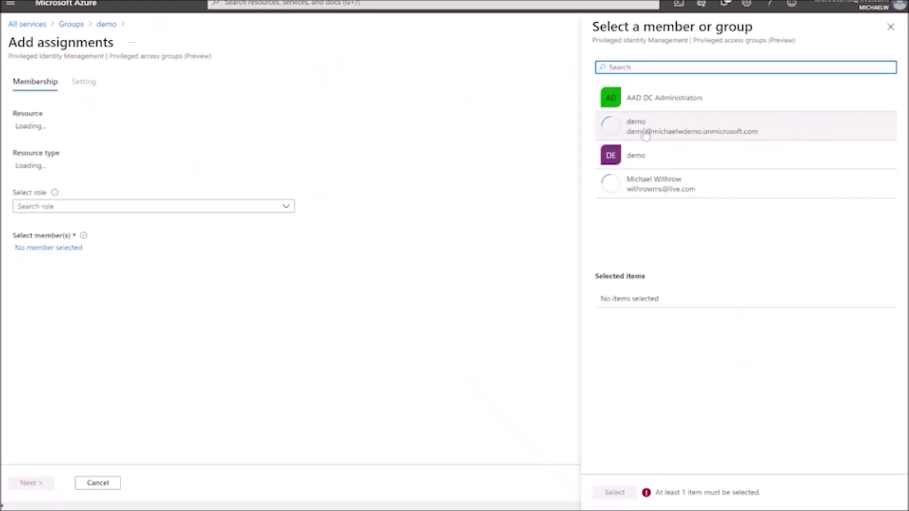
left_click(646, 129)
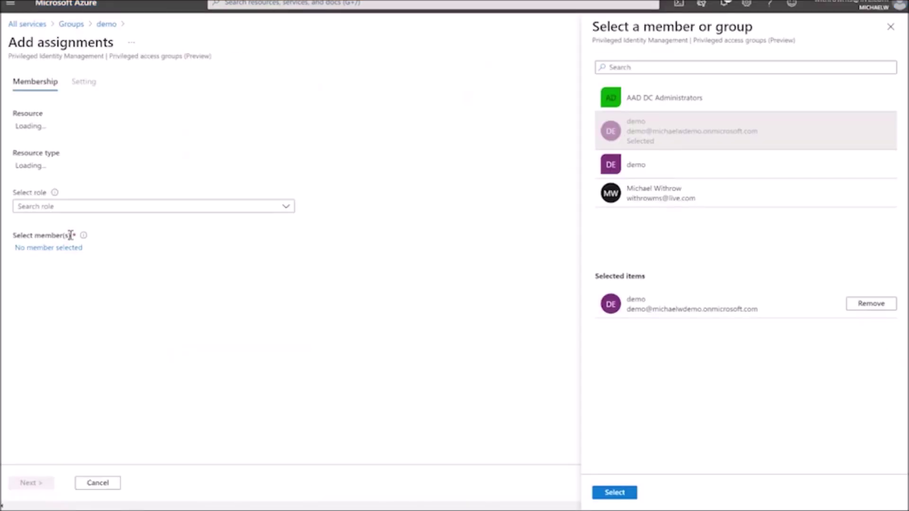
left_click(57, 247)
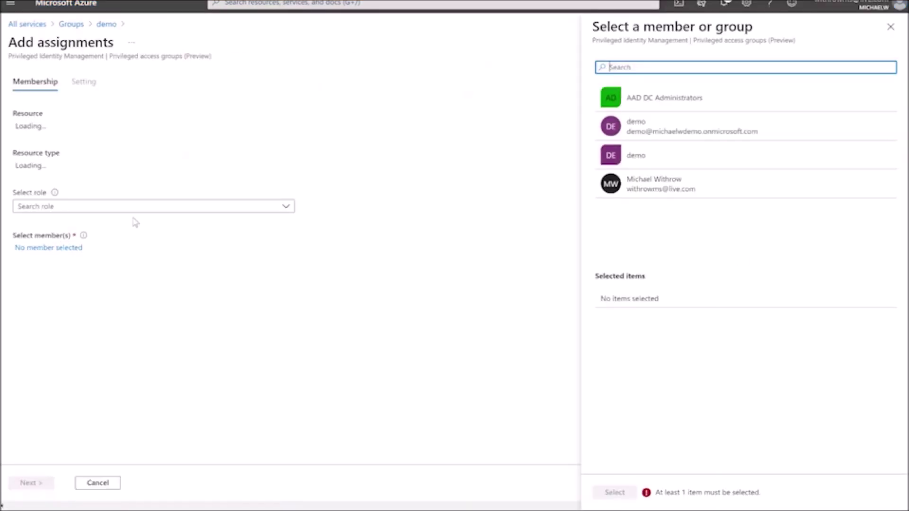
left_click(33, 207)
left_click(30, 245)
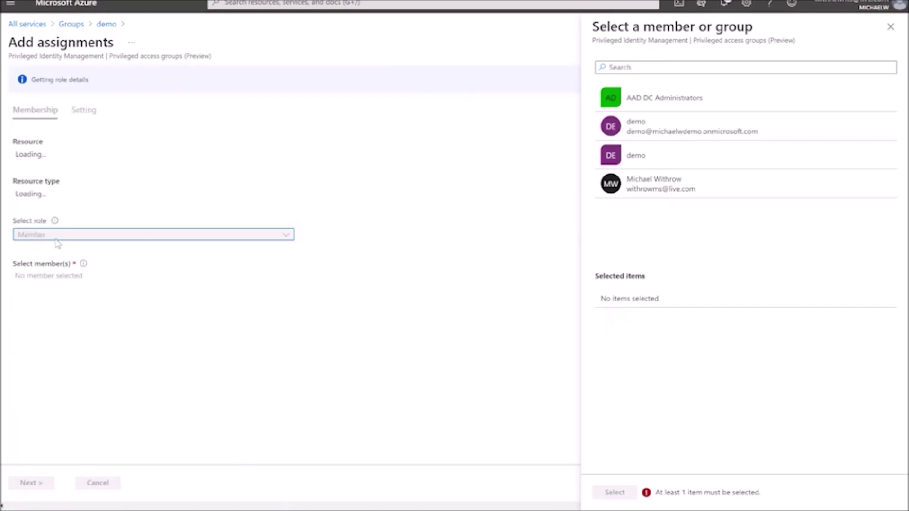
left_click(662, 126)
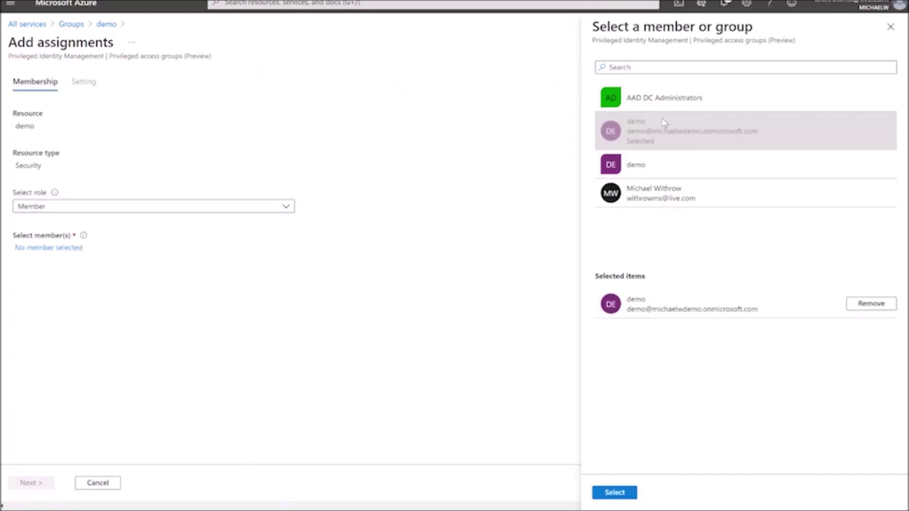
left_click(611, 493)
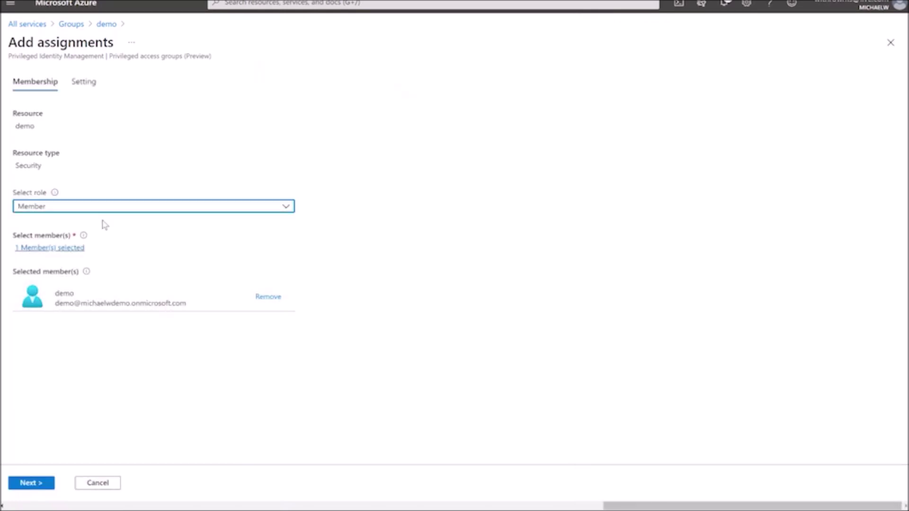
Set the assignment type to Active with the justification "Admin access for node maintenance."
left_click(31, 484)
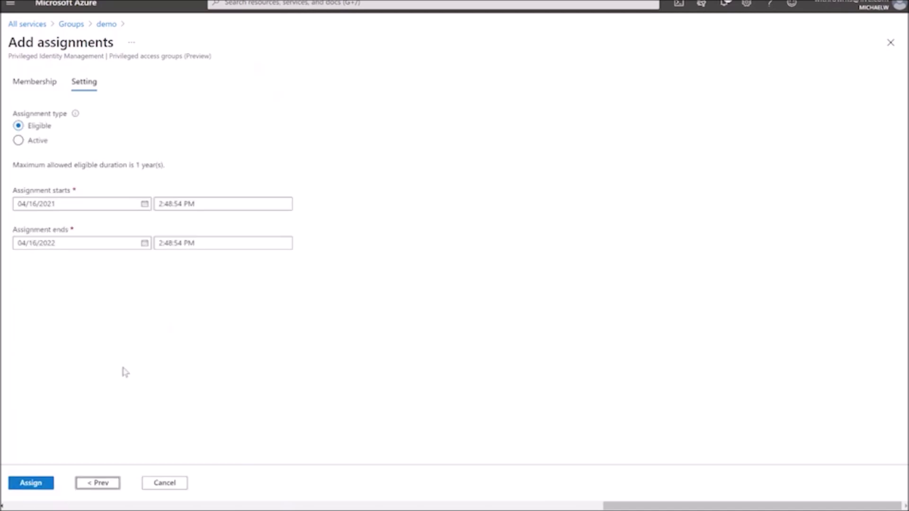
left_click(18, 139)
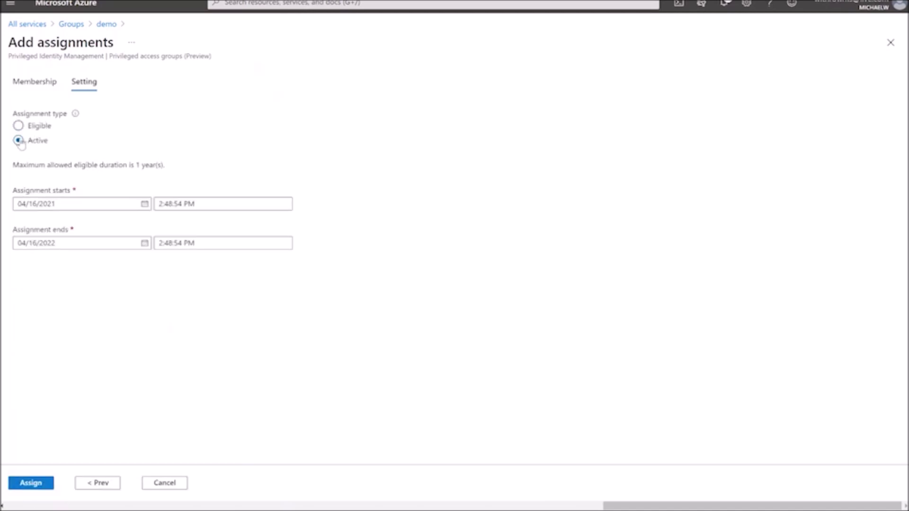
left_click(45, 314)
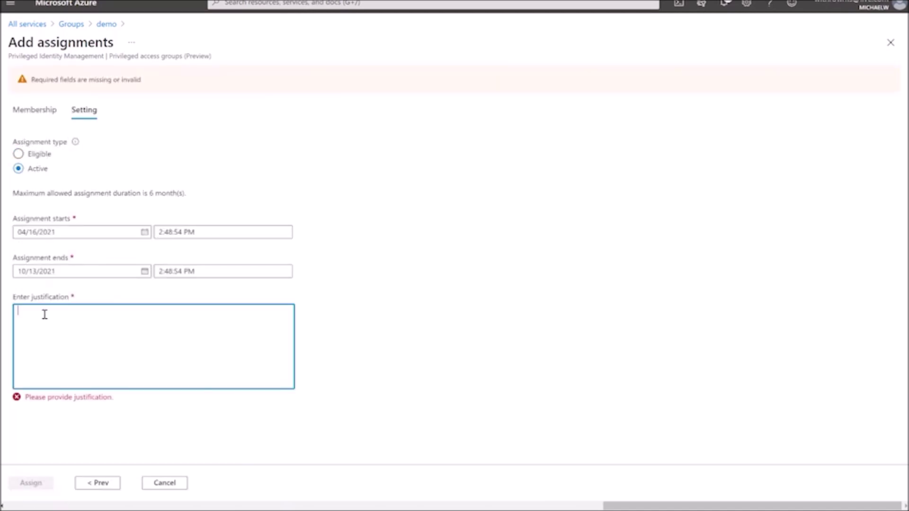
type("Us")
key("BackSpace")
key("BackSpace")
type("A")
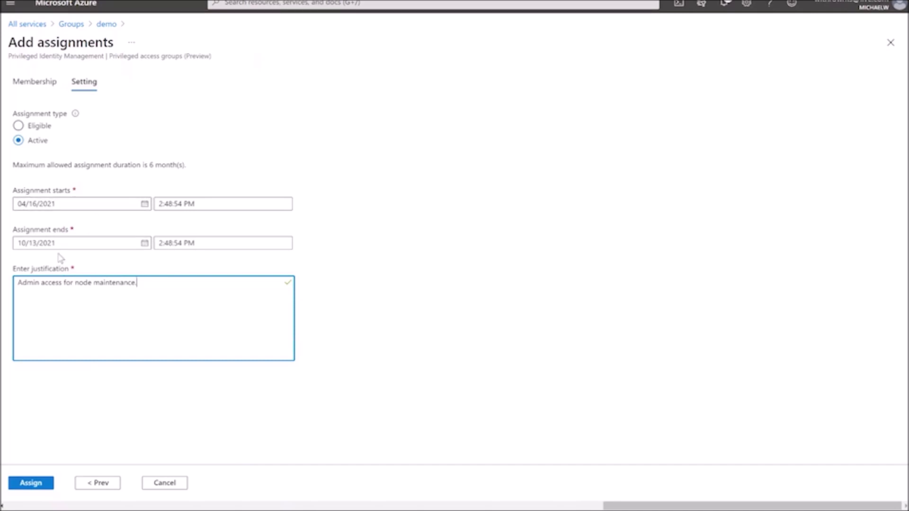
Set the assignment to end on 04/16/2021 at 3:48:54 PM and assign the role
left_click(144, 243)
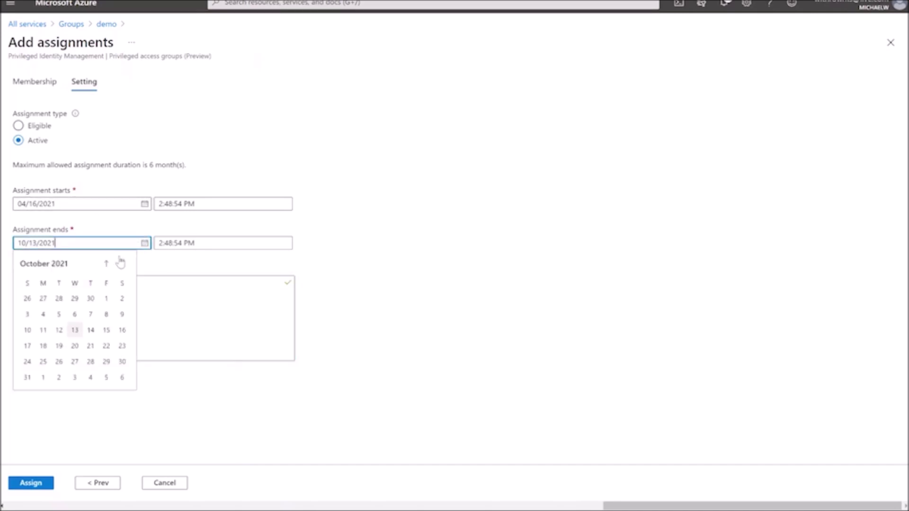
double_click(107, 265)
double_click(107, 265)
left_click(107, 265)
left_click(107, 266)
left_click(107, 265)
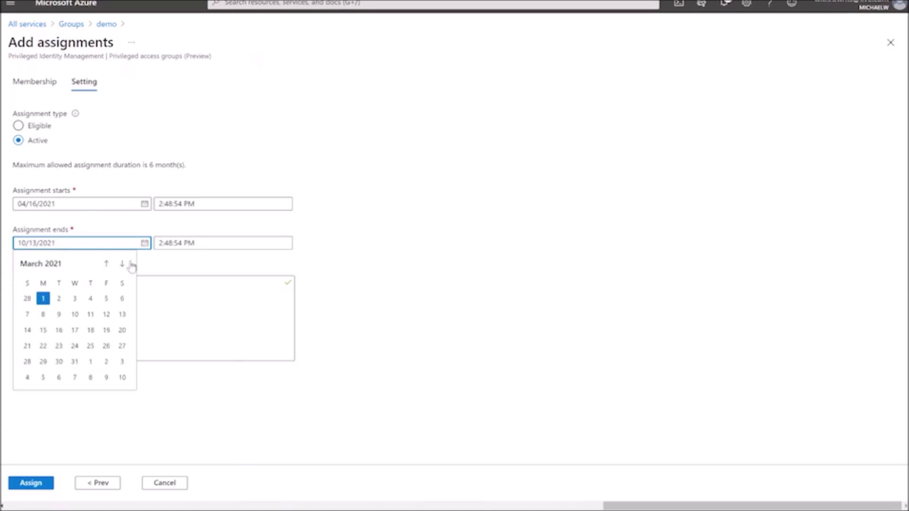
left_click(123, 265)
left_click(106, 330)
left_click(160, 242)
key("BackSpace")
type("3")
left_click(33, 487)
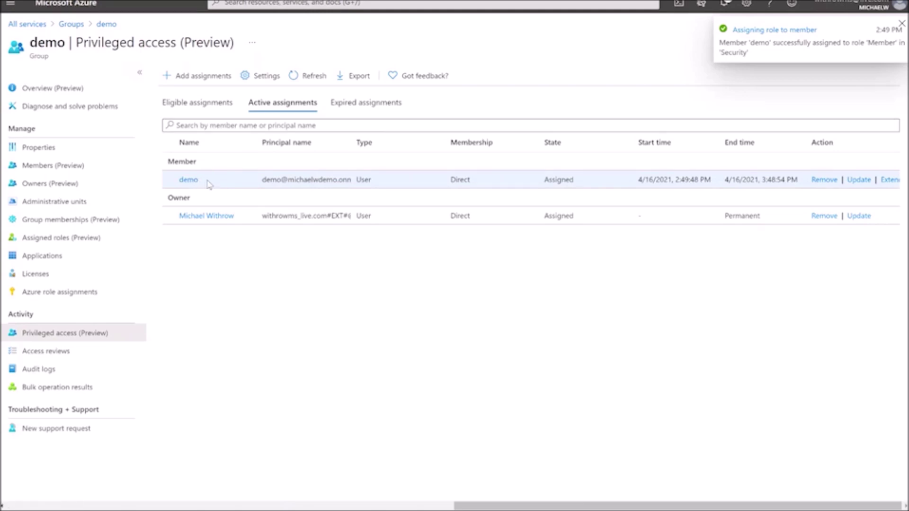
Fetch the credentials for demo-cluster in resource group demo from the demo account's Cloud Shell, overwriting the existing kubeconfig entry
left_click(91, 174)
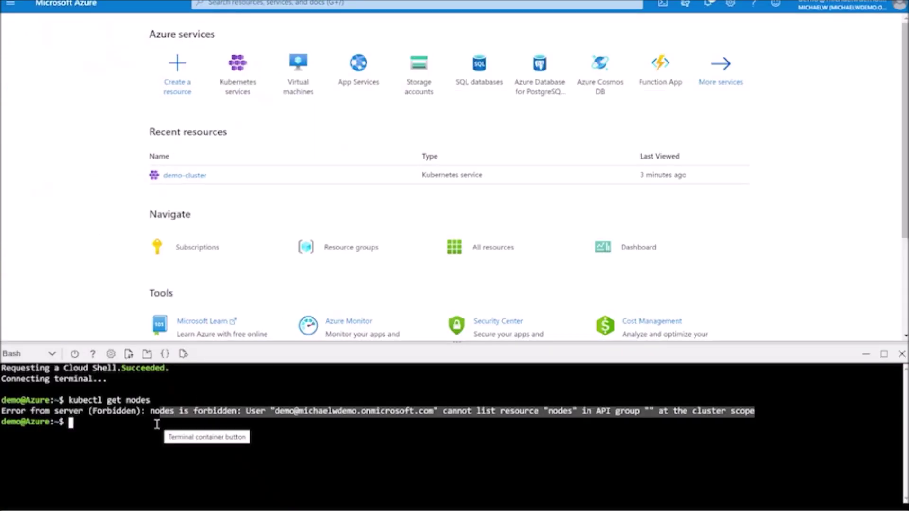
left_click(156, 424)
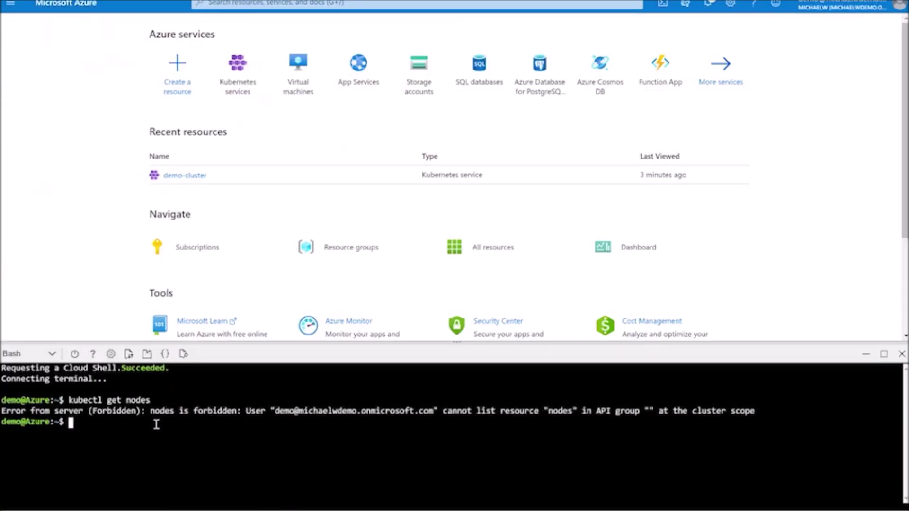
type("az aks get-credentials --resource-group demo --name demo-cluster")
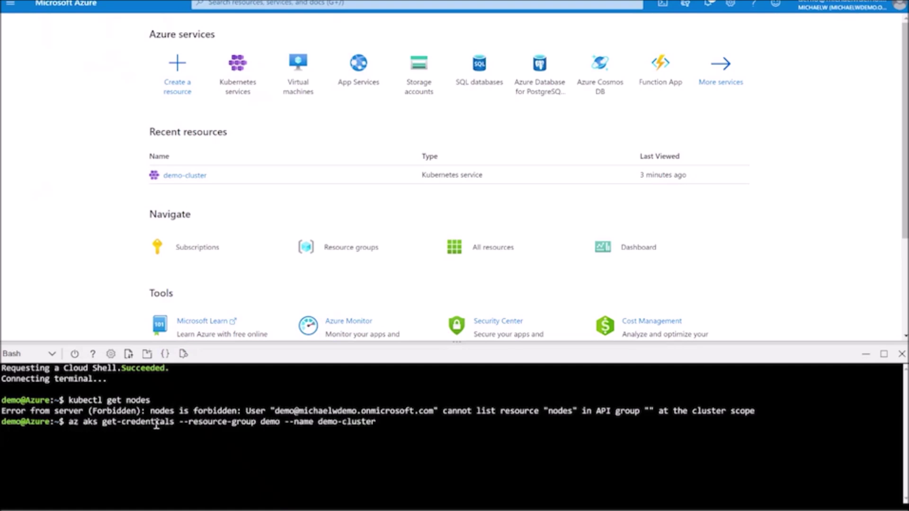
key("Return")
type("y")
key("Return")
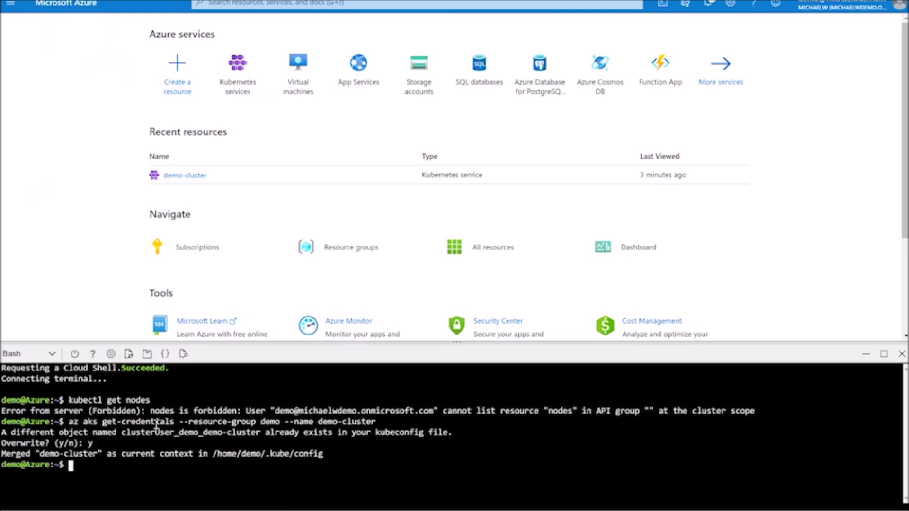
Run "kubectl get nodes" again with the refreshed cluster credentials
type("kube")
key("Up")
key("Up")
key("Return")
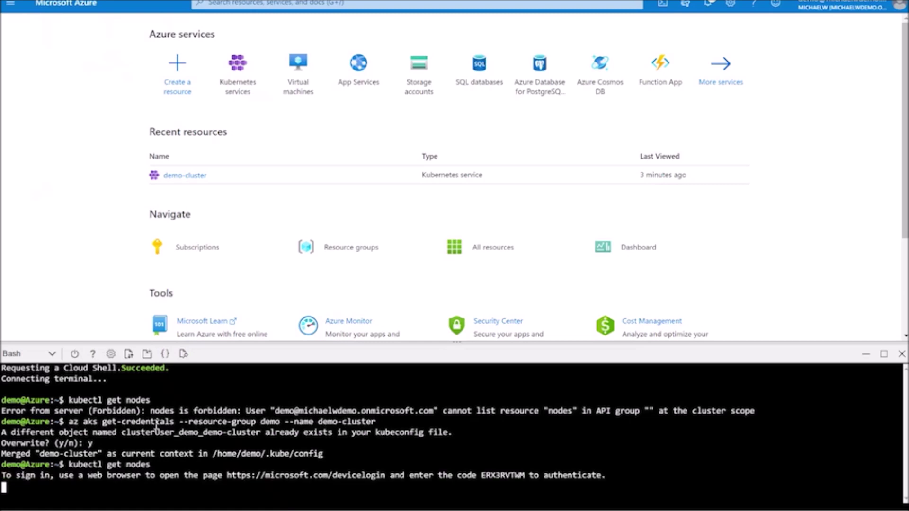
Copy the device sign-in code, open the Microsoft device login page, and submit the code there
left_click_drag(483, 475, 528, 475)
key("ctrl+c")
left_click(461, 493)
left_click(361, 476)
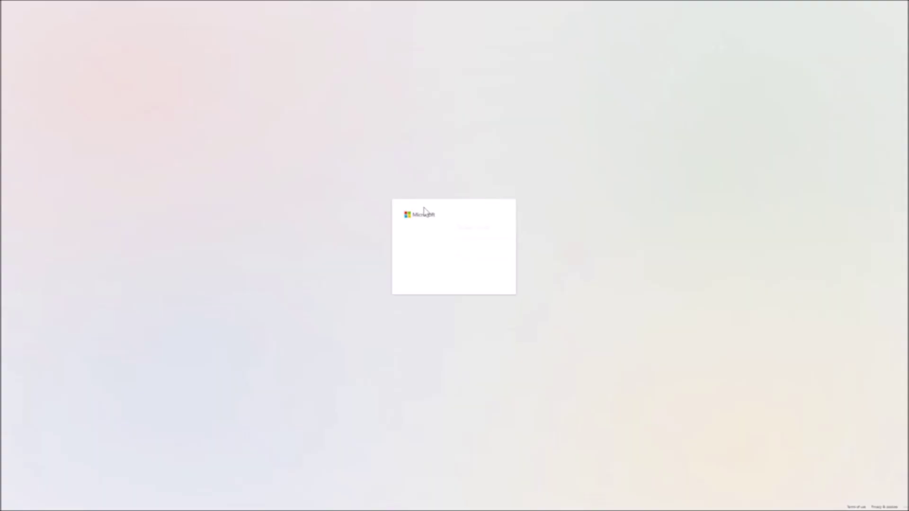
right_click(420, 253)
left_click(445, 365)
left_click(488, 279)
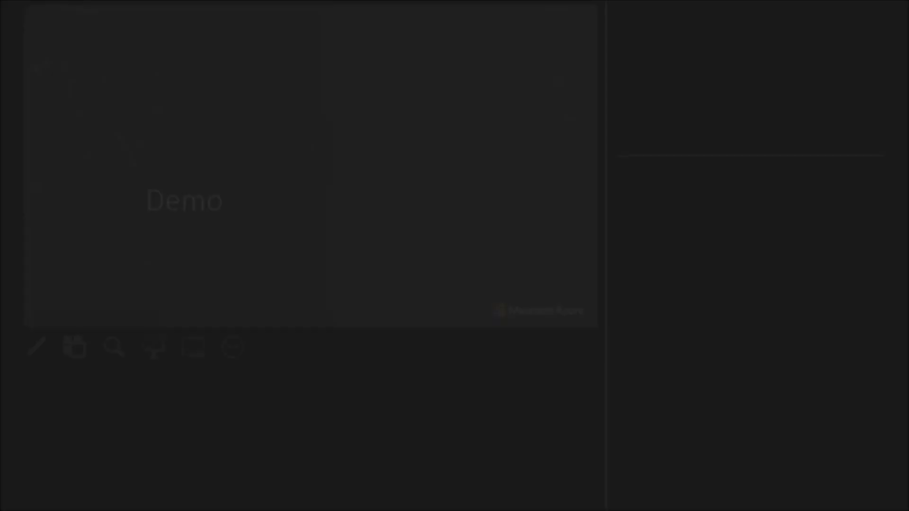
left_click(203, 6)
left_click(192, 20)
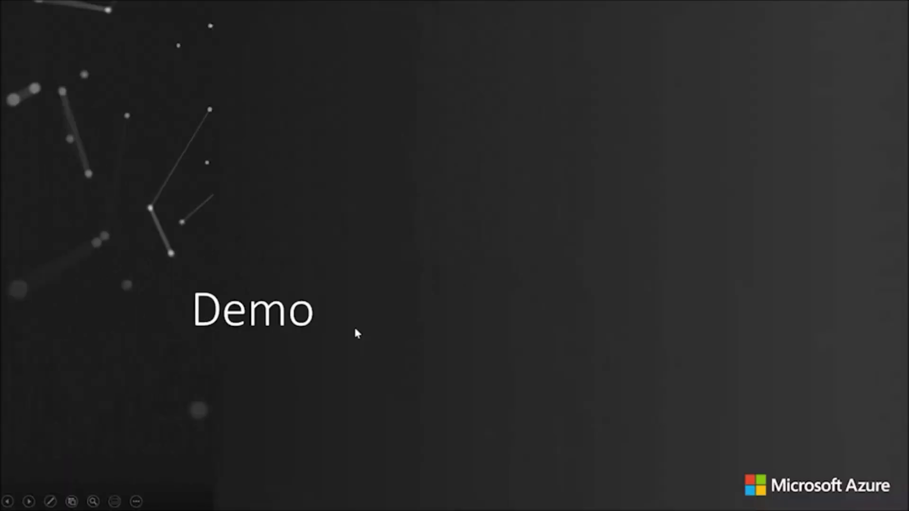